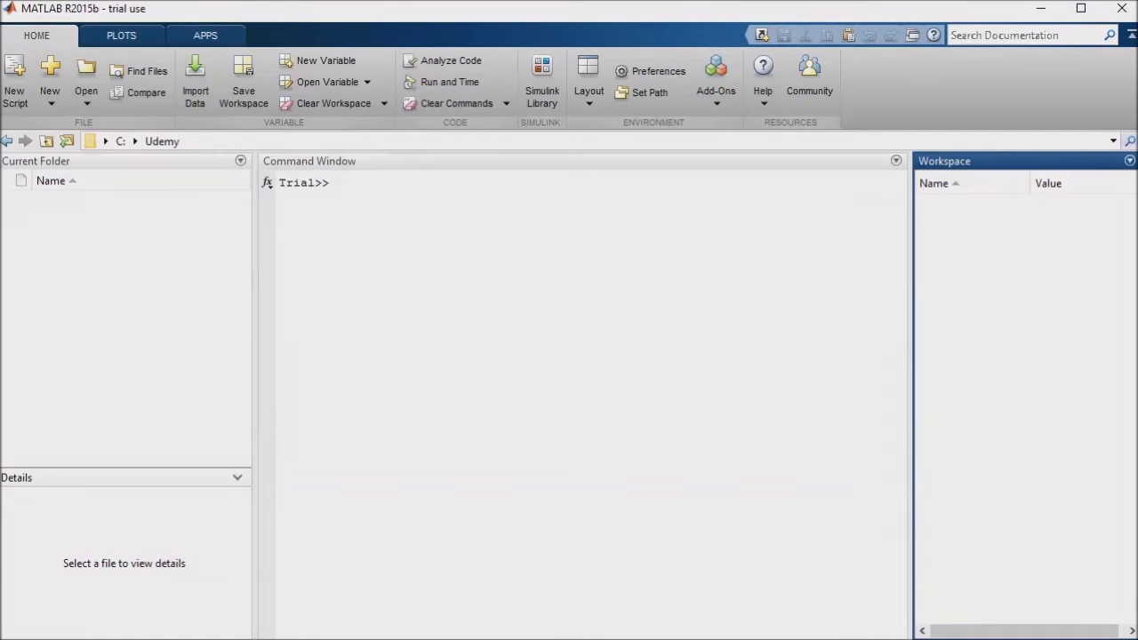
# Create a new blank Simulink model from the HOME New menu.
pyautogui.click(54, 102)
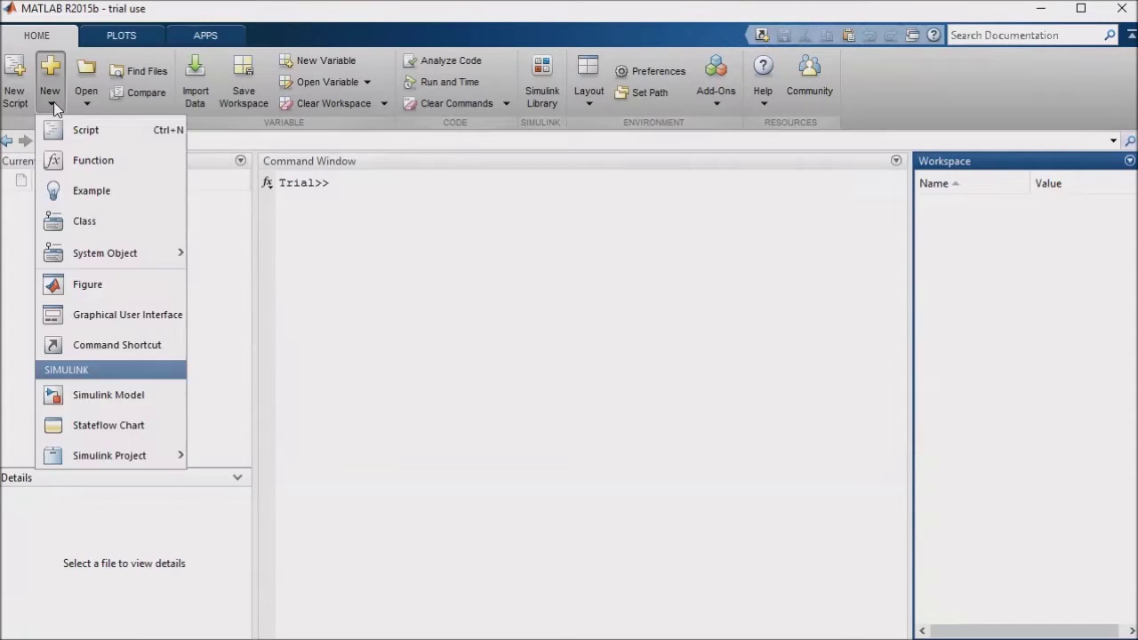
pyautogui.click(76, 394)
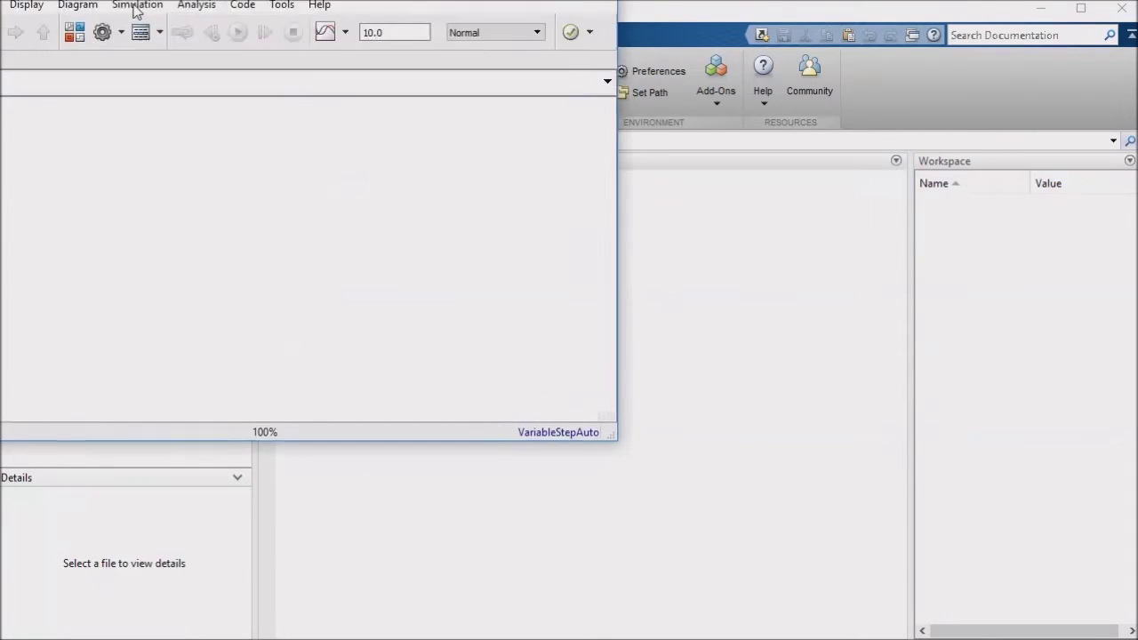
pyautogui.moveTo(228, 149); pyautogui.dragTo(217, 162)
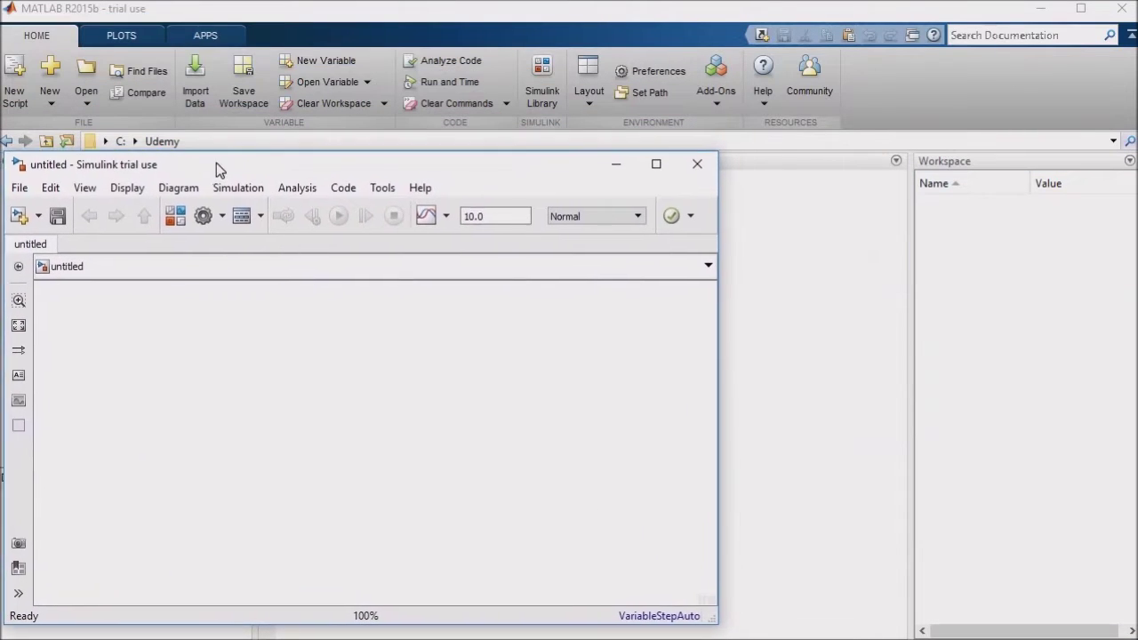
# Open the Library Browser to the Sinks category and look at the Scope block.
pyautogui.click(539, 69)
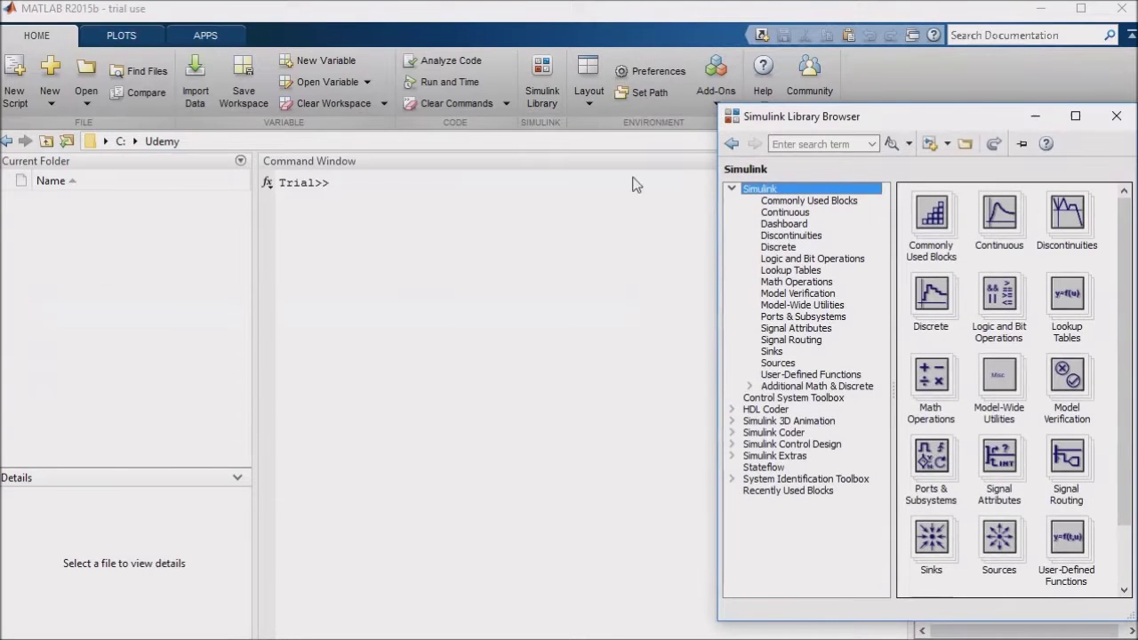
pyautogui.click(774, 352)
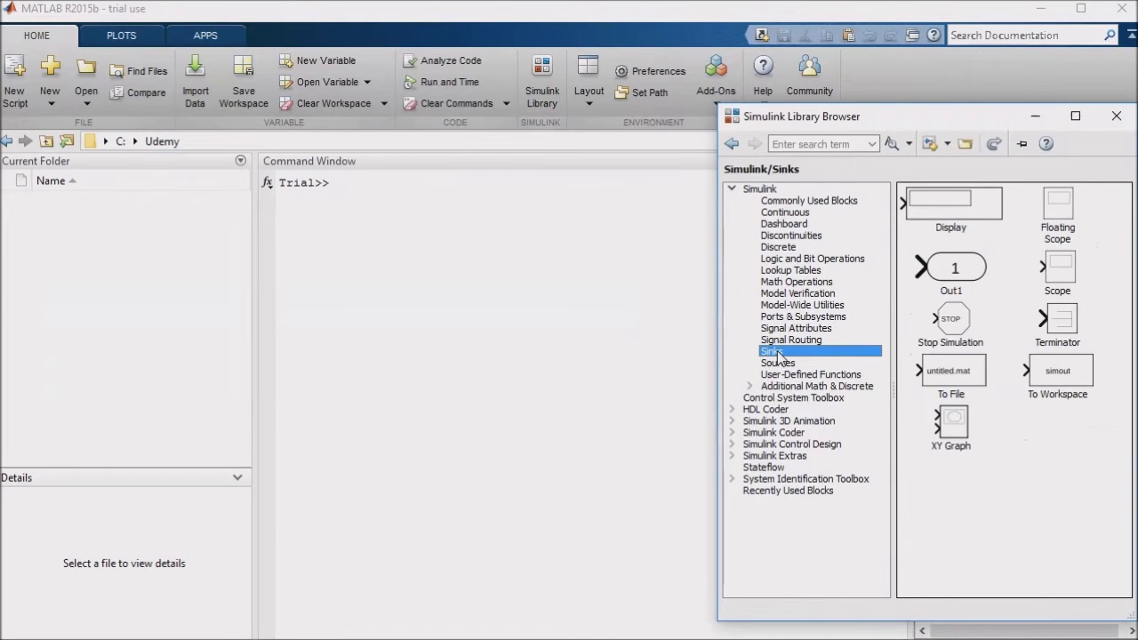
pyautogui.click(566, 554)
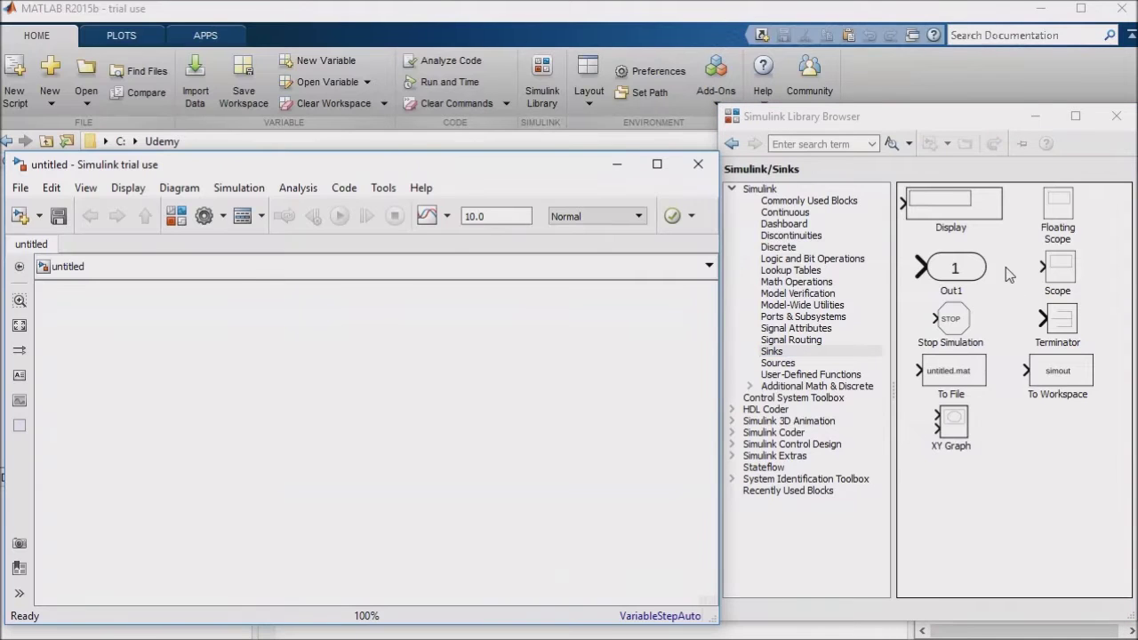
pyautogui.click(1061, 268)
pyautogui.click(1089, 442)
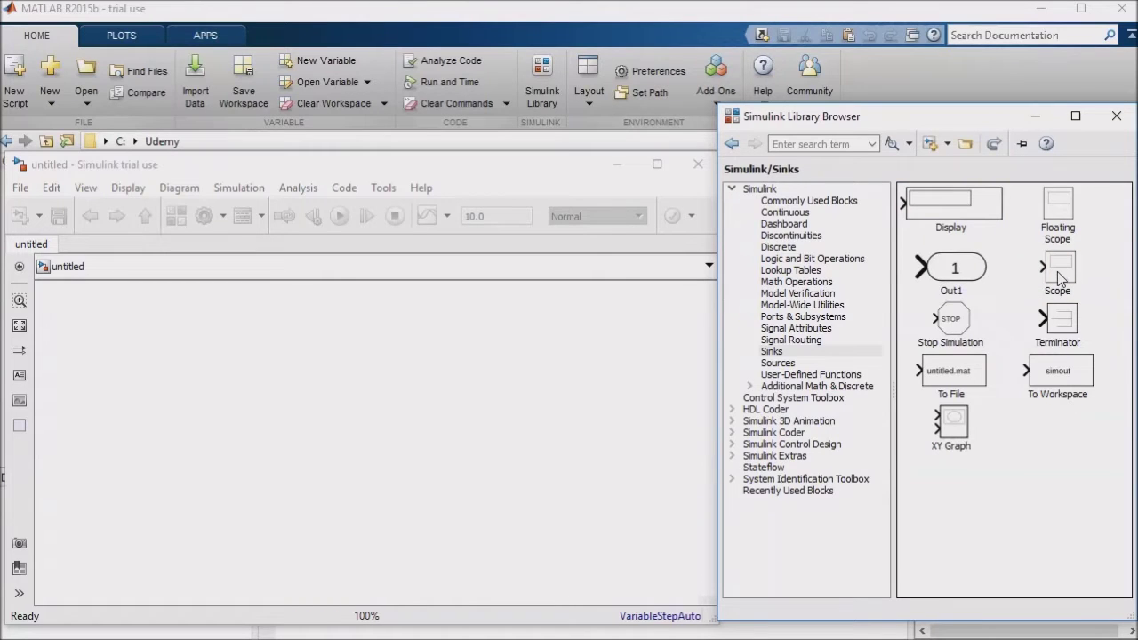
# Drop a Scope block onto the untitled model and clear the input port count prompt.
pyautogui.moveTo(1058, 278); pyautogui.dragTo(491, 366)
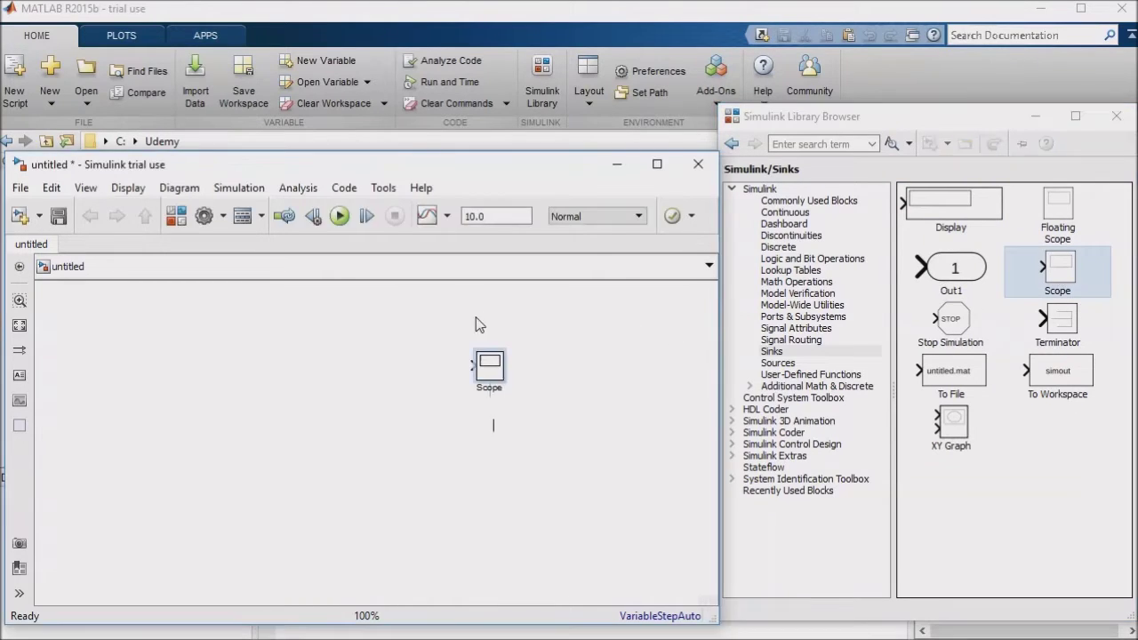
pyautogui.moveTo(457, 163); pyautogui.dragTo(453, 153)
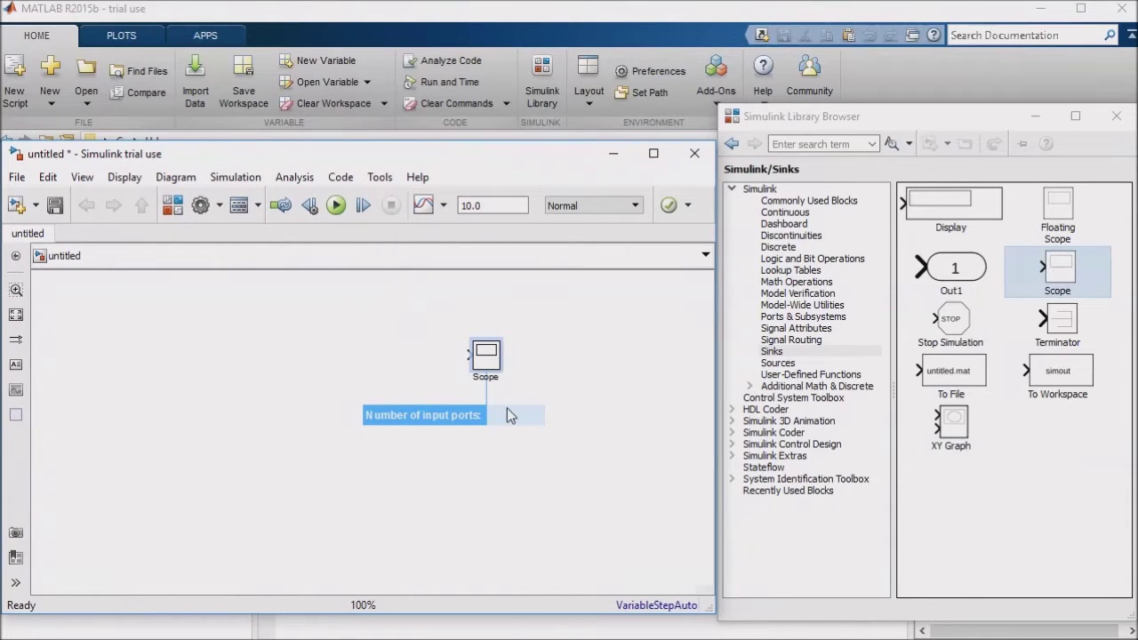
pyautogui.press('BackSpace')
pyautogui.click(551, 372)
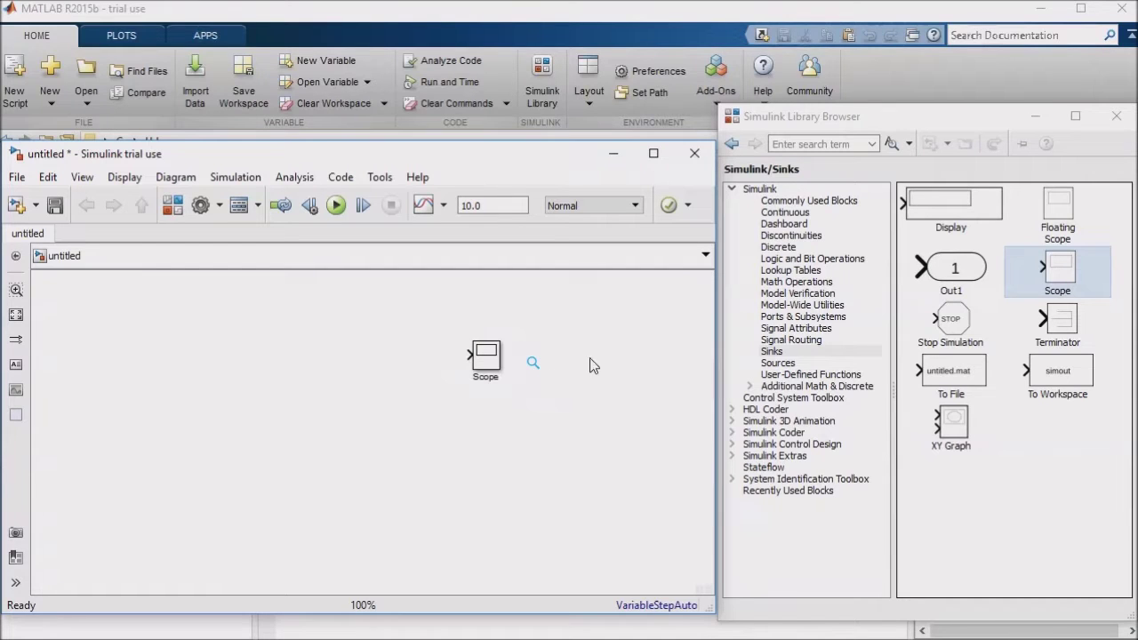
pyautogui.click(805, 200)
# Add a Constant block from Commonly Used Blocks and open the Scope's plot window.
pyautogui.moveTo(947, 271); pyautogui.dragTo(394, 396)
pyautogui.click(481, 360)
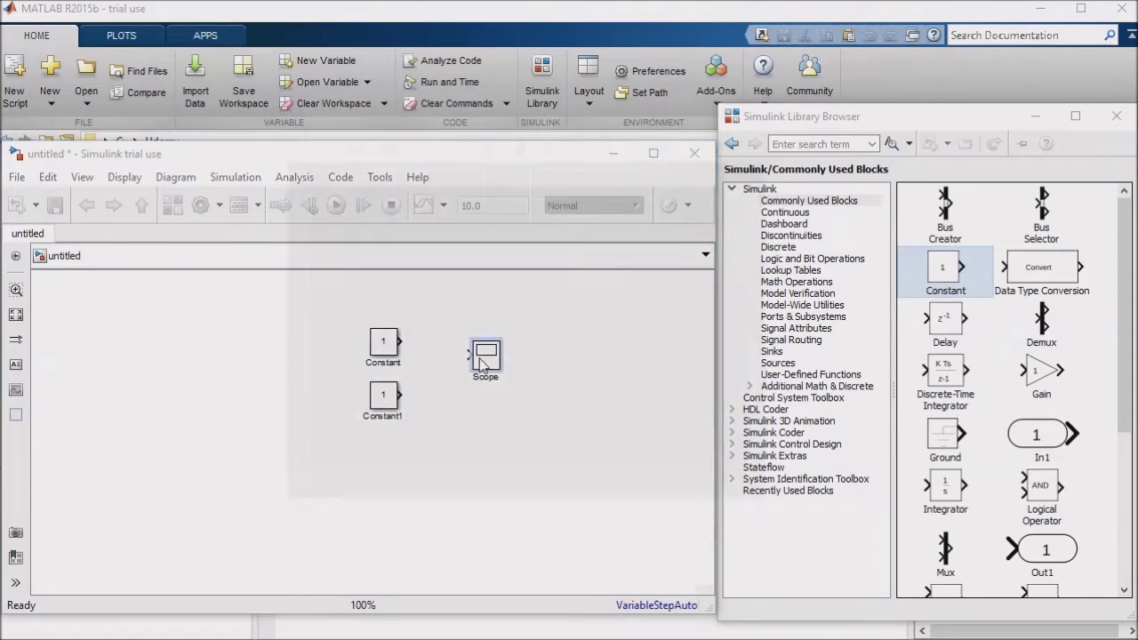
pyautogui.doubleClick(481, 360)
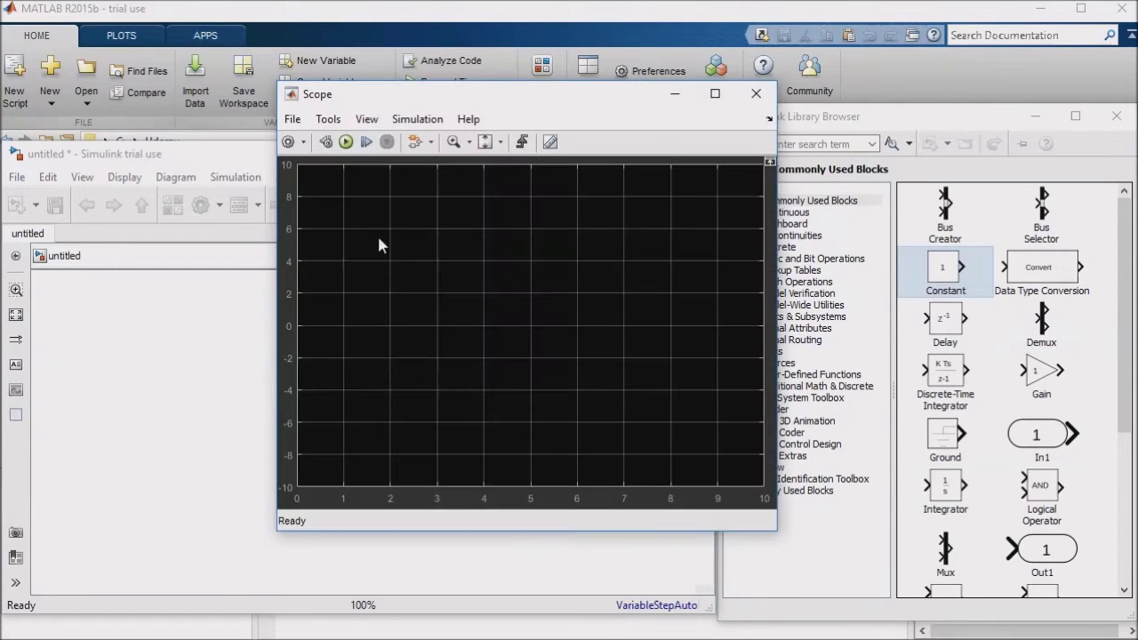
# Set the Scope to 2 input ports with two stacked plot axes.
pyautogui.click(288, 142)
pyautogui.click(484, 291)
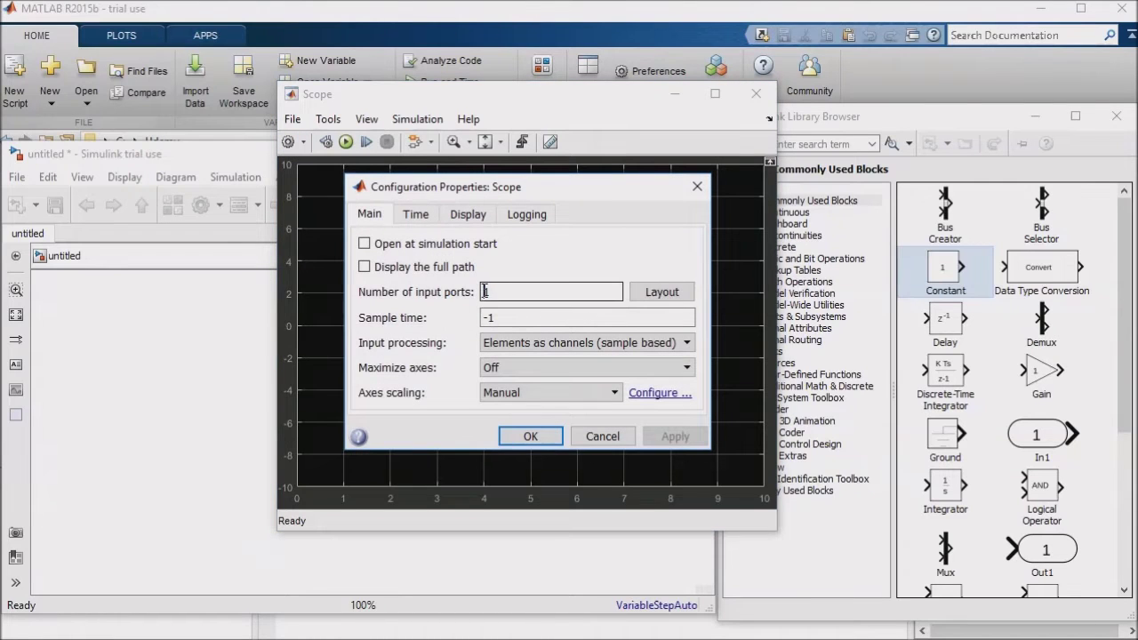
pyautogui.doubleClick(490, 291)
pyautogui.write('2')
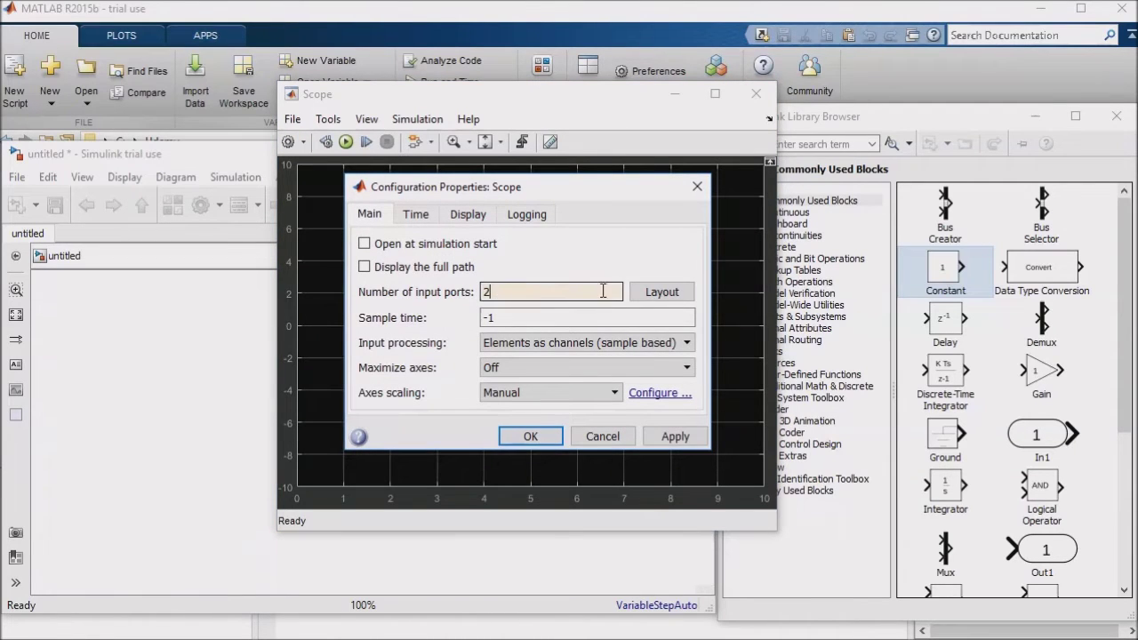
pyautogui.click(662, 292)
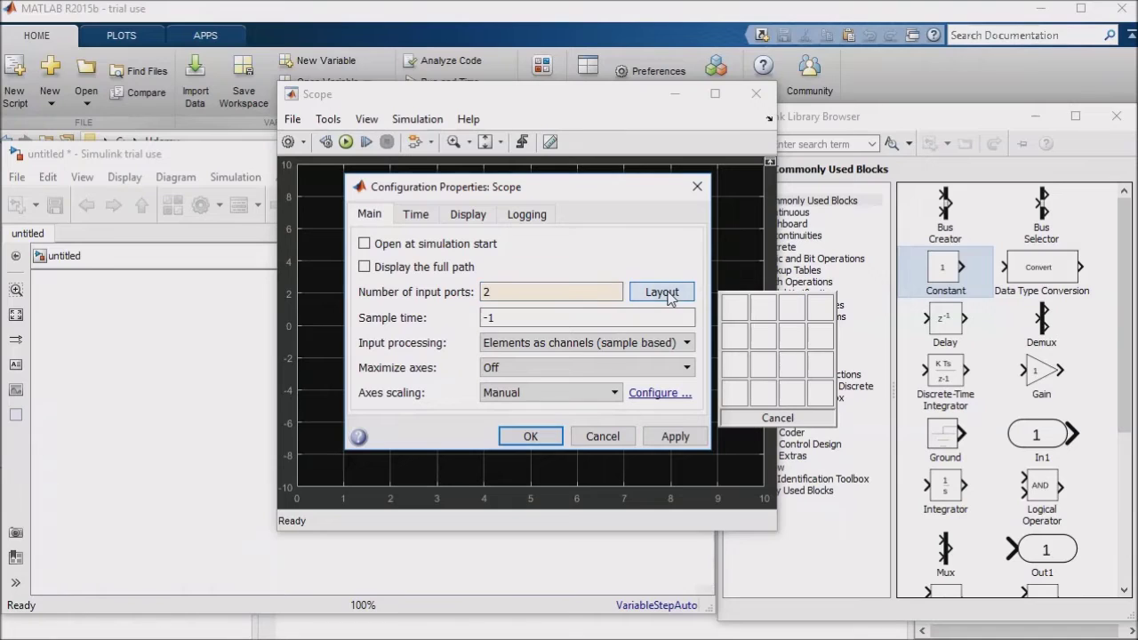
pyautogui.click(735, 337)
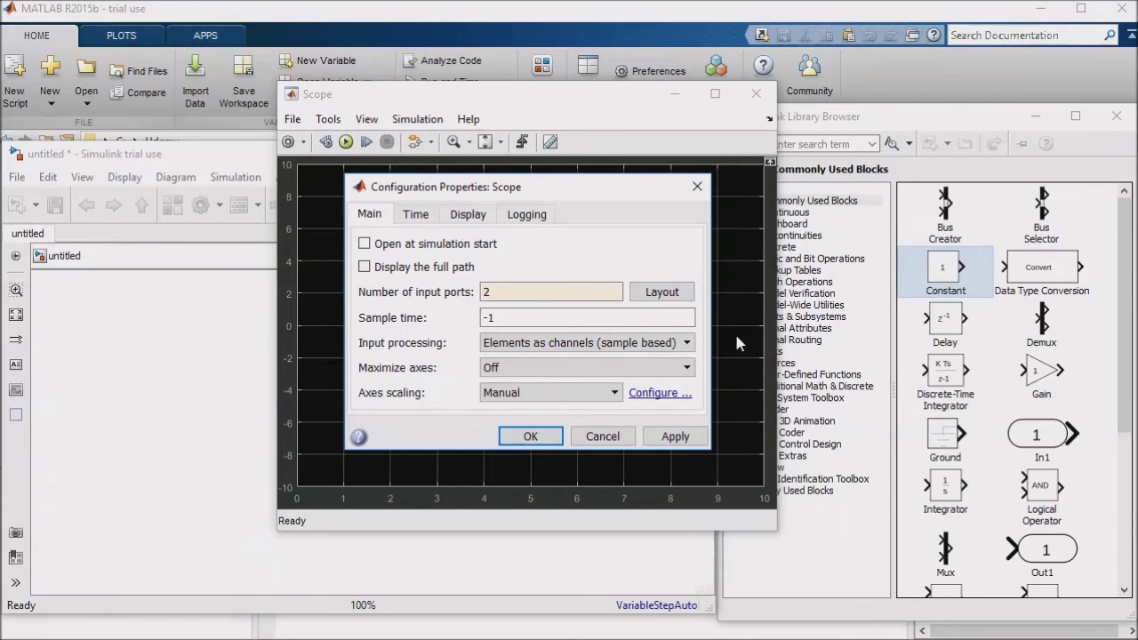
pyautogui.click(531, 436)
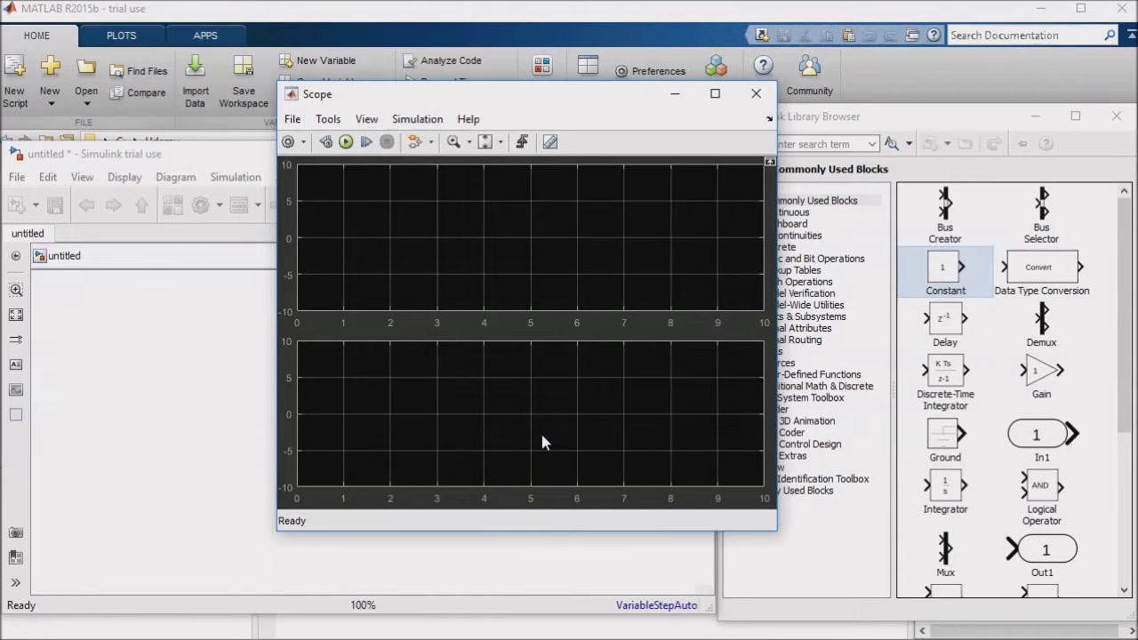
# Wire Constant to the Scope's first input and Constant1 to its second input.
pyautogui.click(208, 340)
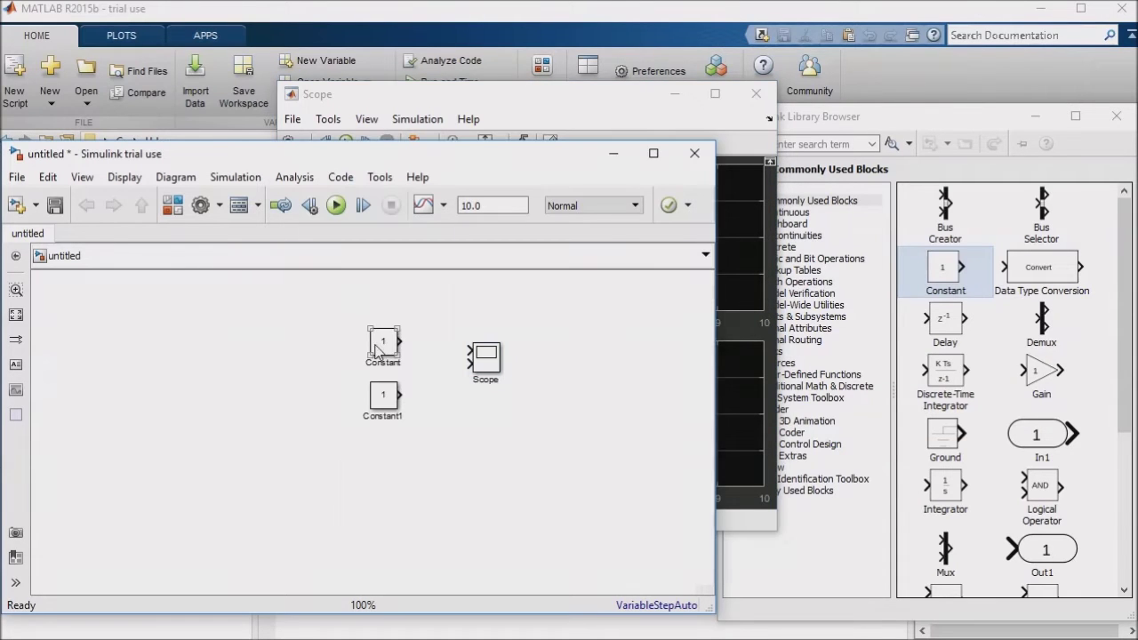
pyautogui.moveTo(400, 341); pyautogui.dragTo(468, 350)
pyautogui.moveTo(400, 395); pyautogui.dragTo(468, 363)
# Set Constant1's value to 2, run the simulation and view the Scope traces.
pyautogui.click(397, 401)
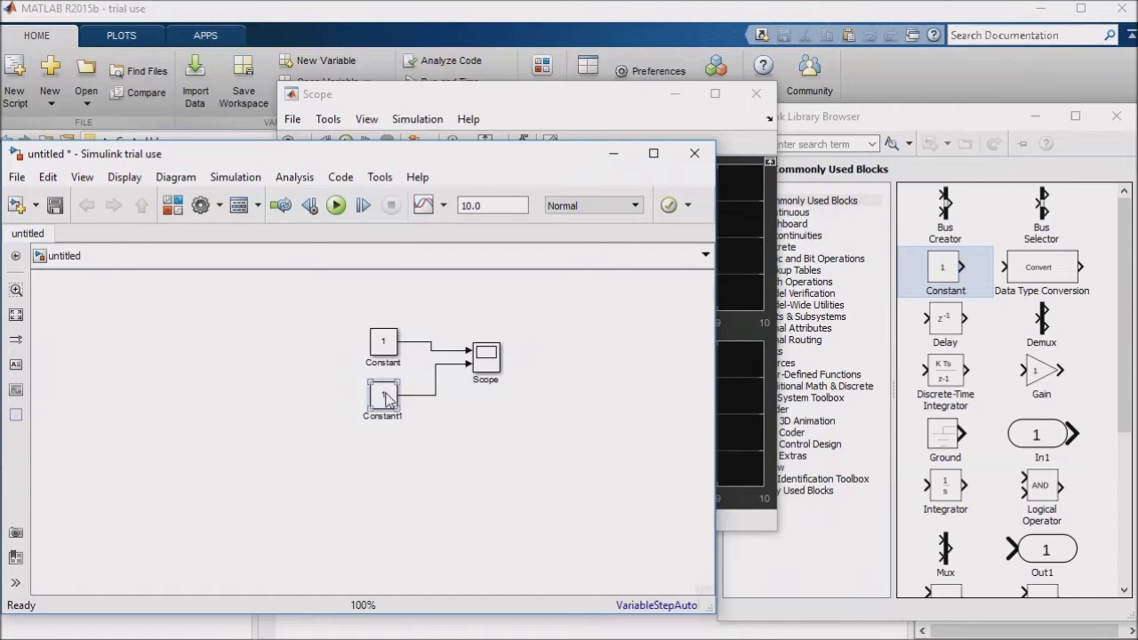
pyautogui.doubleClick(386, 397)
pyautogui.write('2')
pyautogui.press('Return')
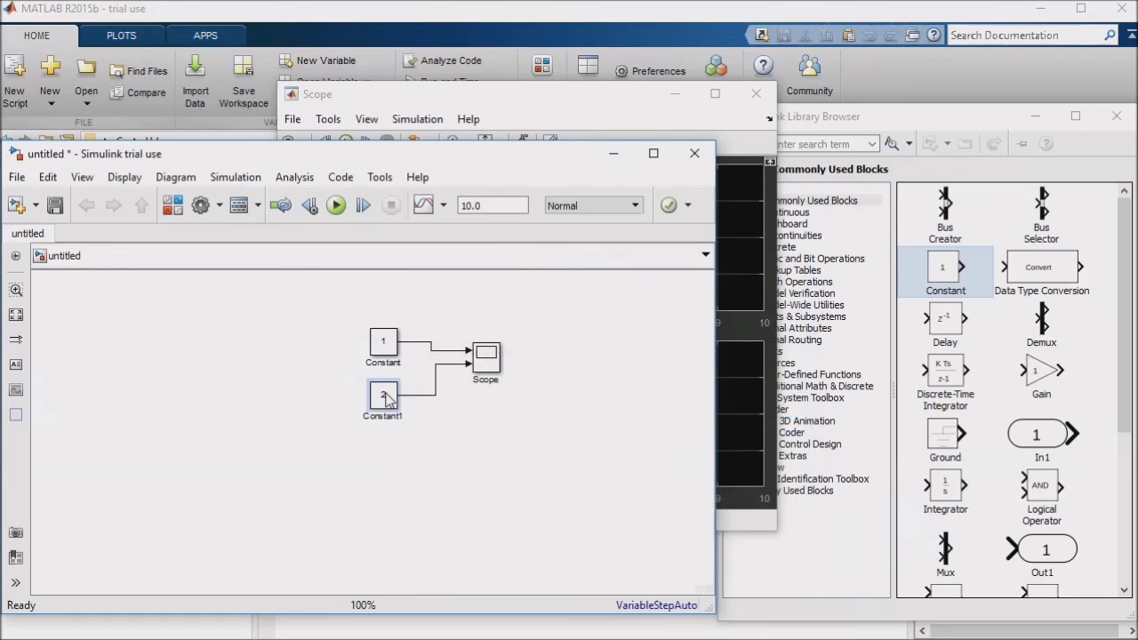
pyautogui.click(337, 207)
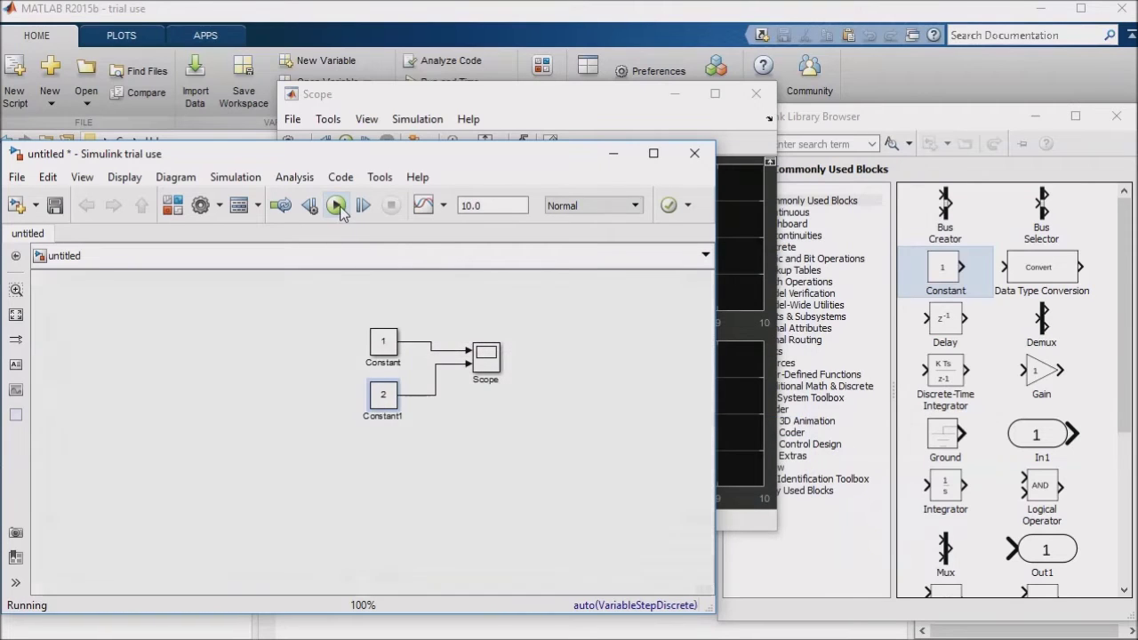
pyautogui.click(530, 115)
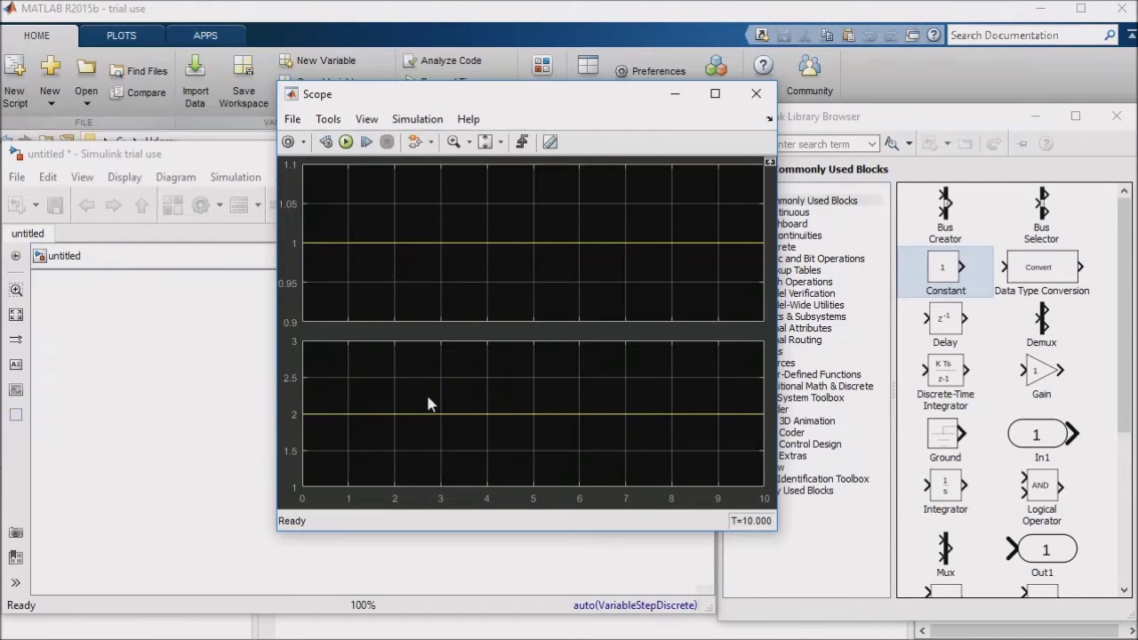
# Change the Scope layout to a single 1x1 plot pane.
pyautogui.click(287, 142)
pyautogui.click(680, 295)
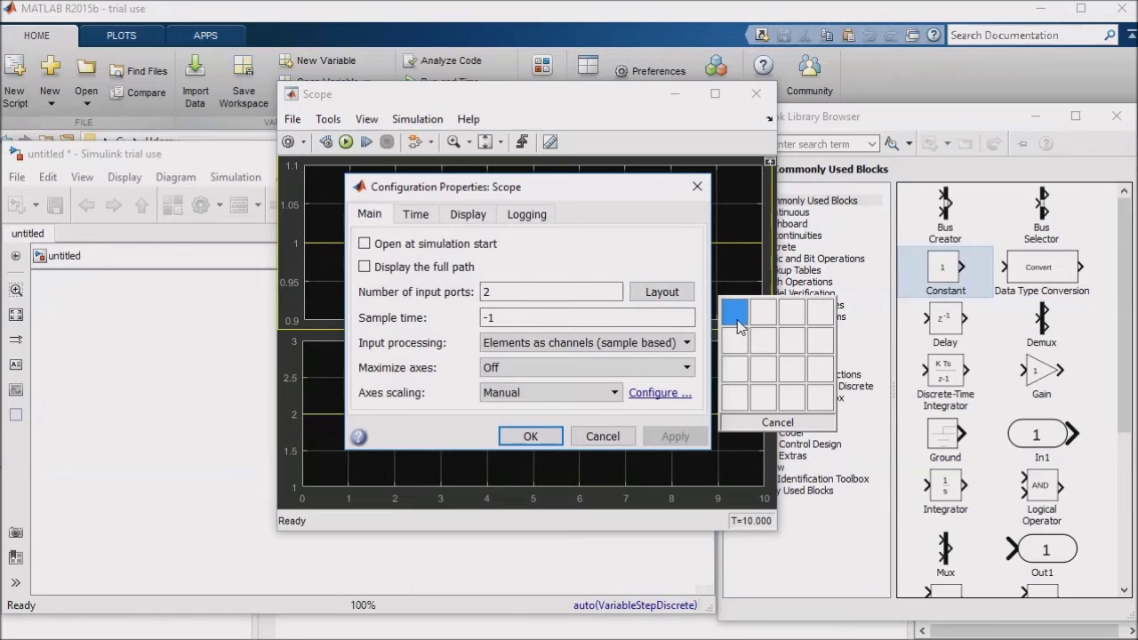
pyautogui.click(740, 322)
pyautogui.click(530, 436)
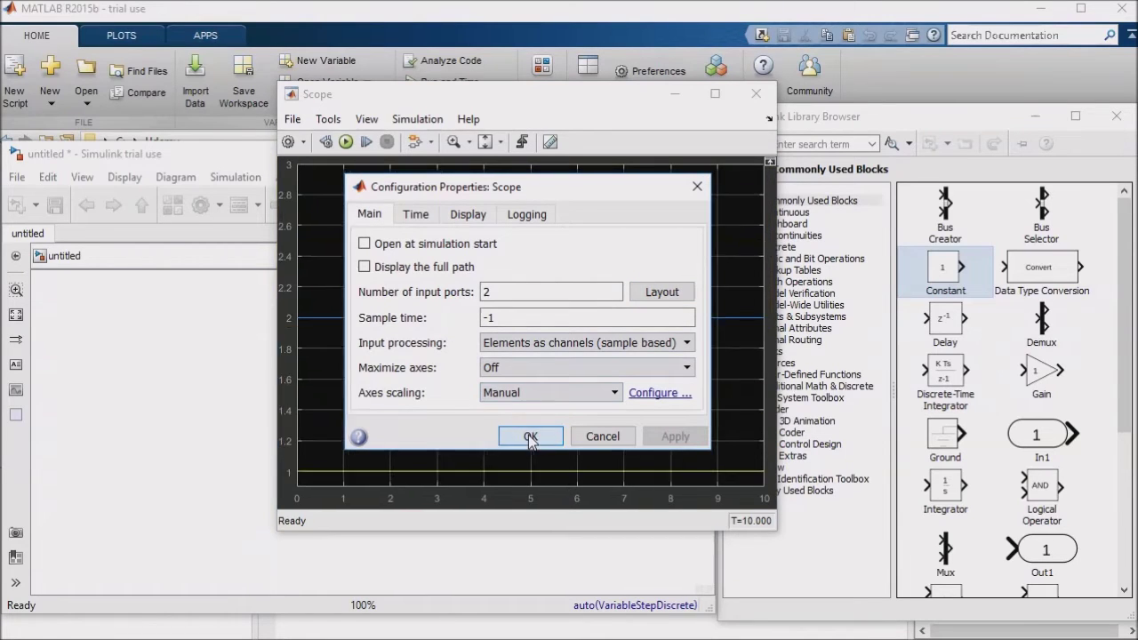
# Re-run the simulation and reopen the Scope's Configuration Properties, moving the dialog aside.
pyautogui.click(346, 142)
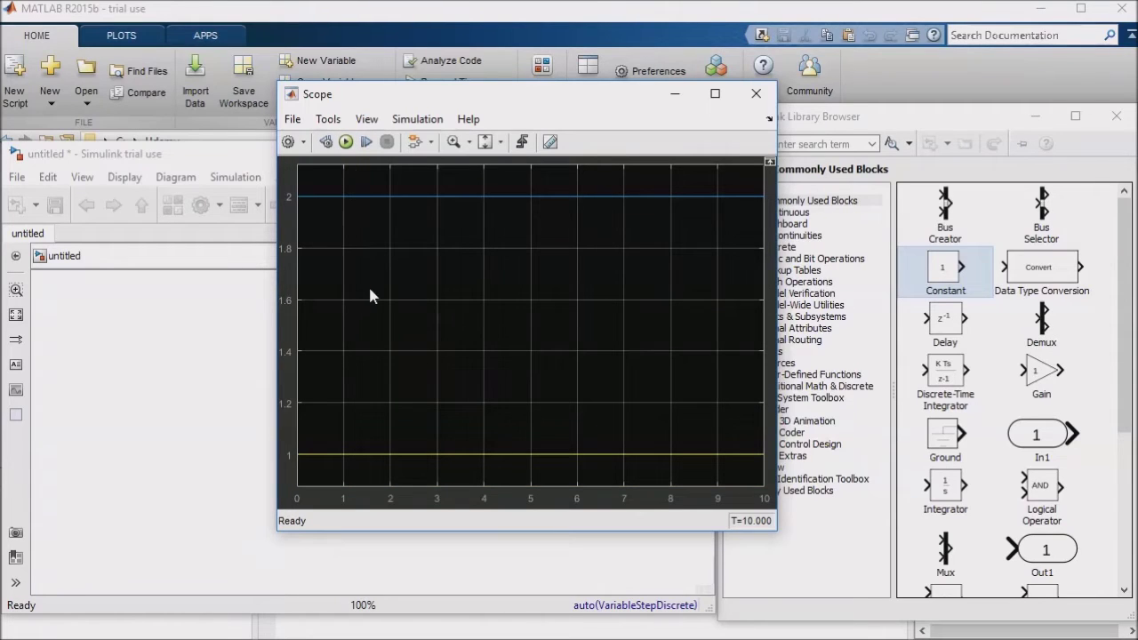
pyautogui.click(287, 145)
pyautogui.moveTo(495, 197); pyautogui.dragTo(205, 289)
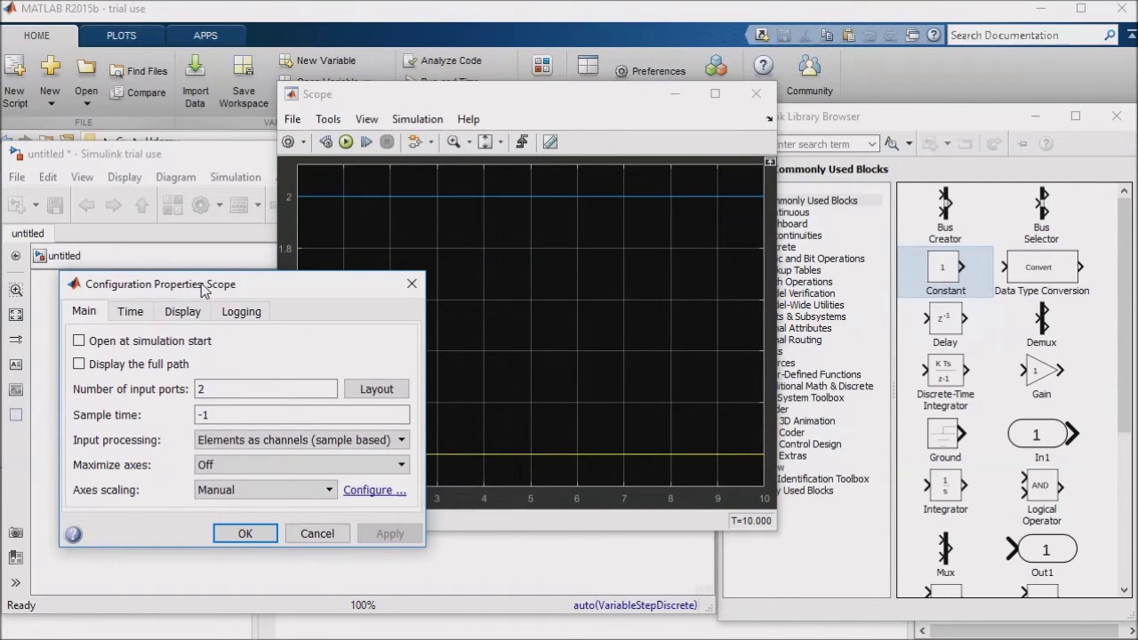
# Review the Scope's Logging options, cancel without changes, and close the Scope window.
pyautogui.click(238, 313)
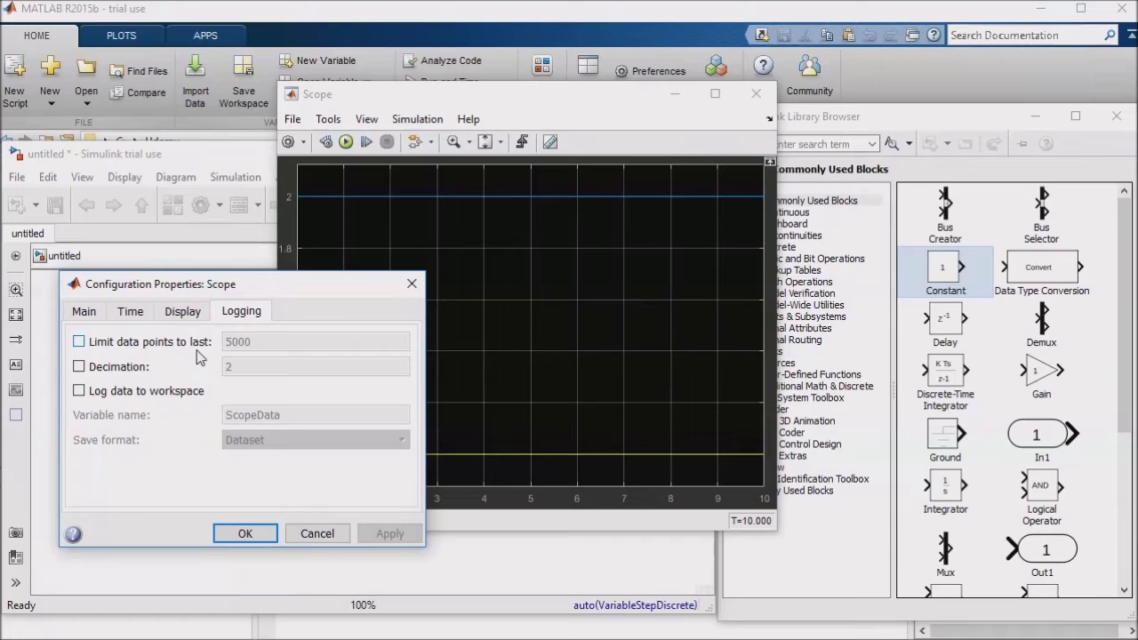
pyautogui.click(318, 535)
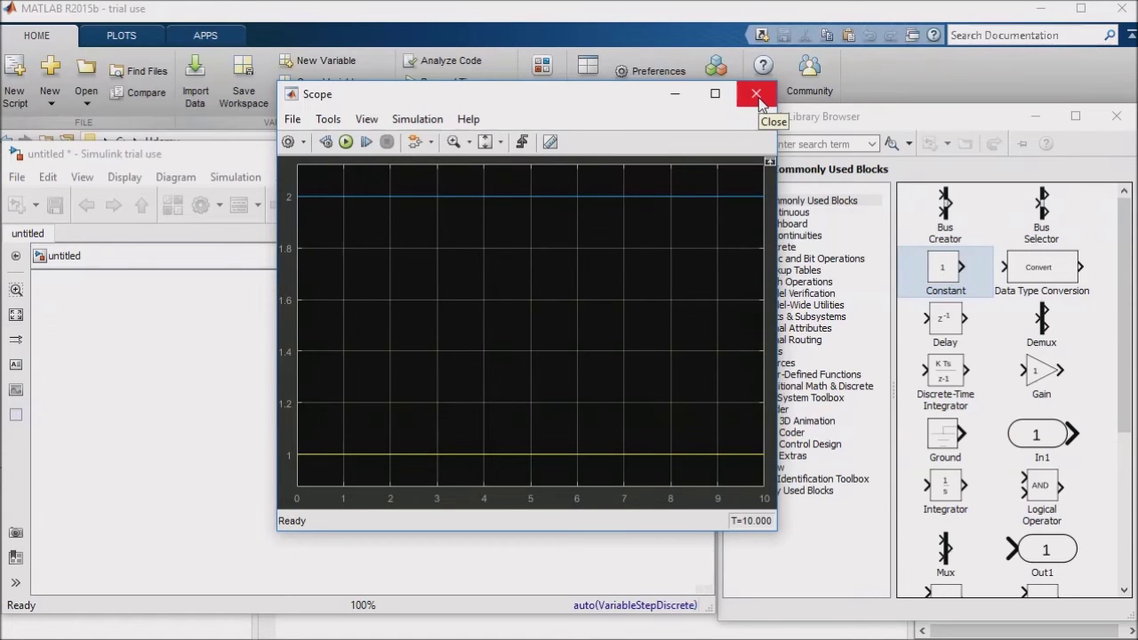
pyautogui.click(756, 96)
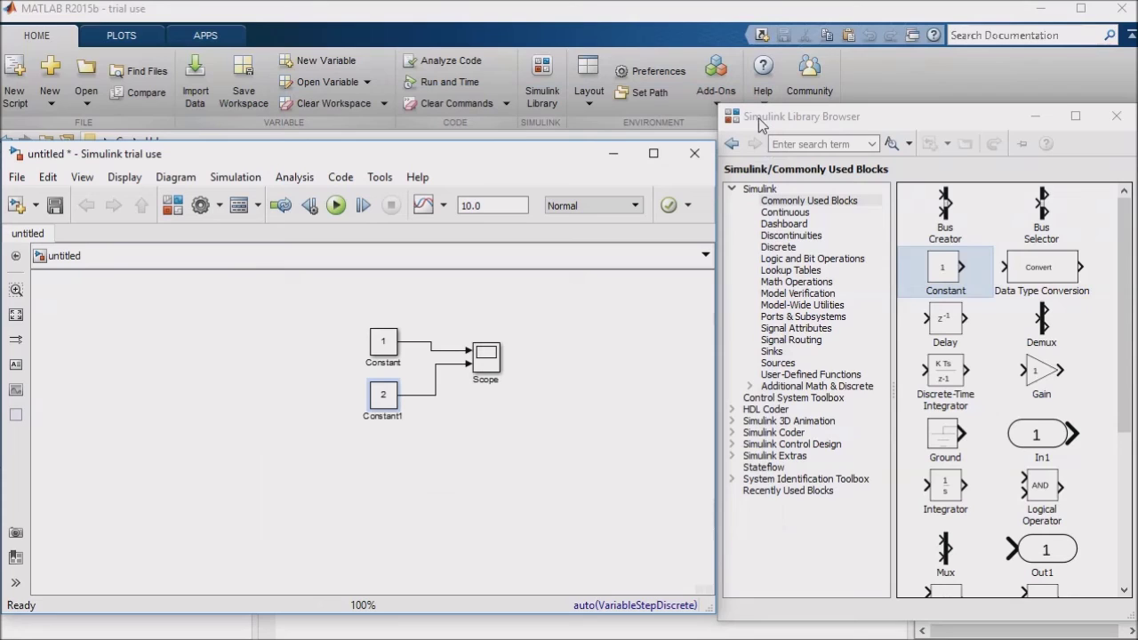
# Browse the Sinks library blocks, selecting To Workspace and then Out1.
pyautogui.click(772, 352)
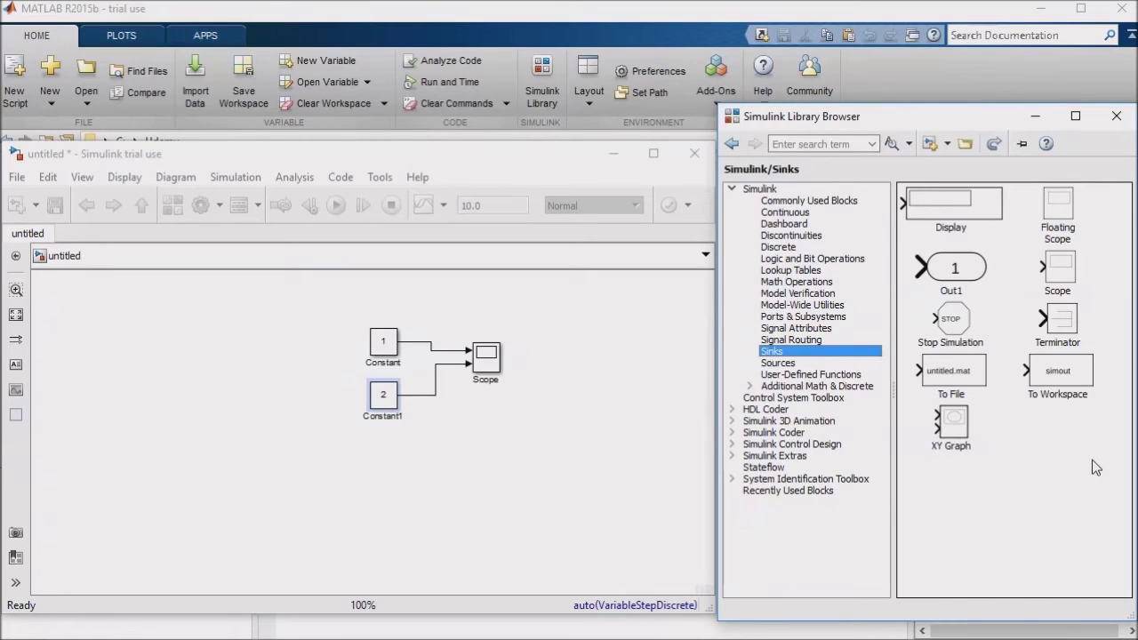
pyautogui.click(1042, 375)
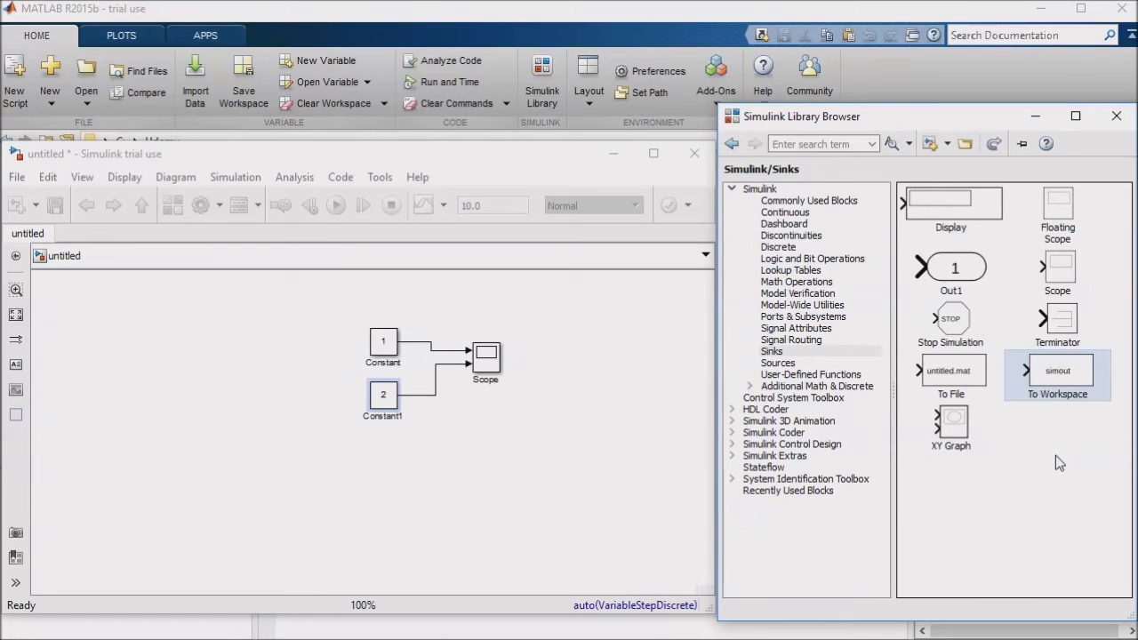
pyautogui.click(964, 272)
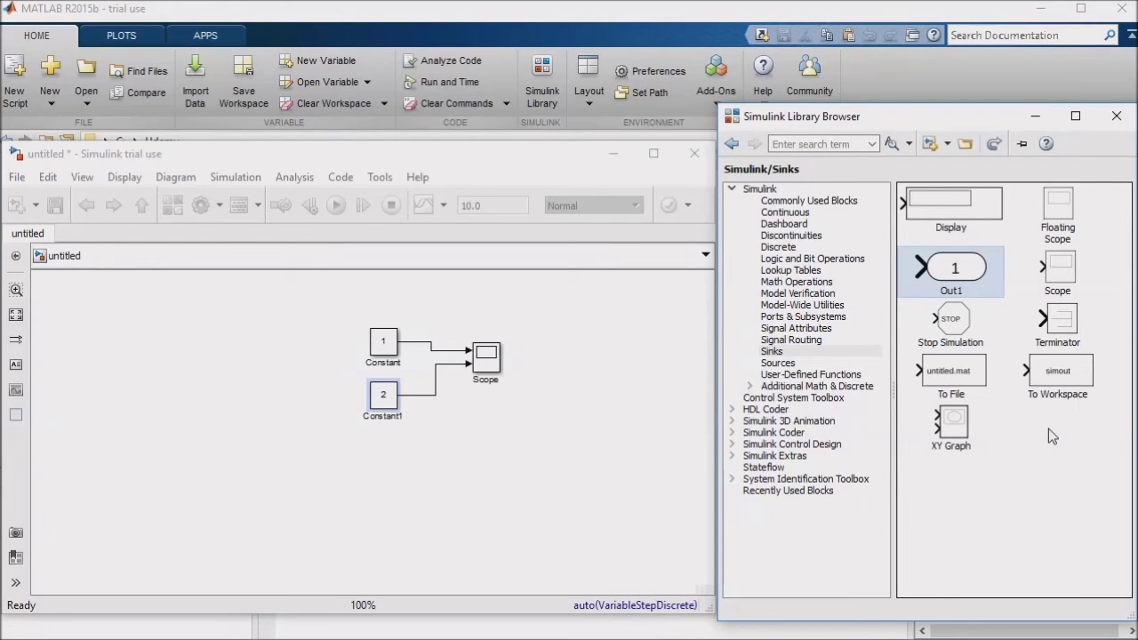
pyautogui.click(1058, 333)
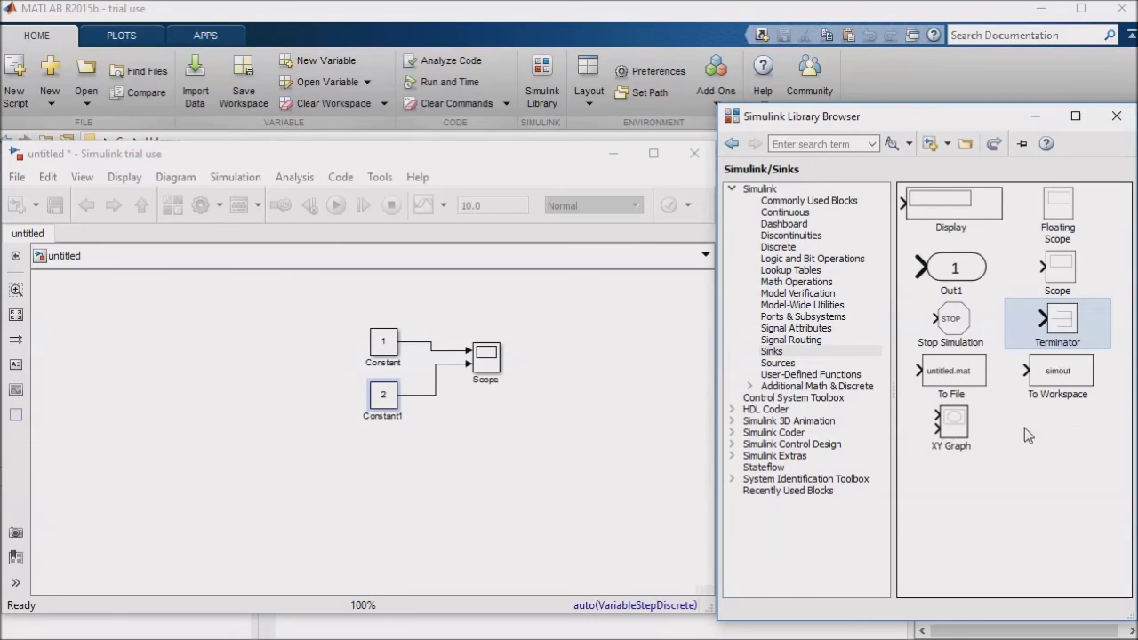
pyautogui.click(979, 421)
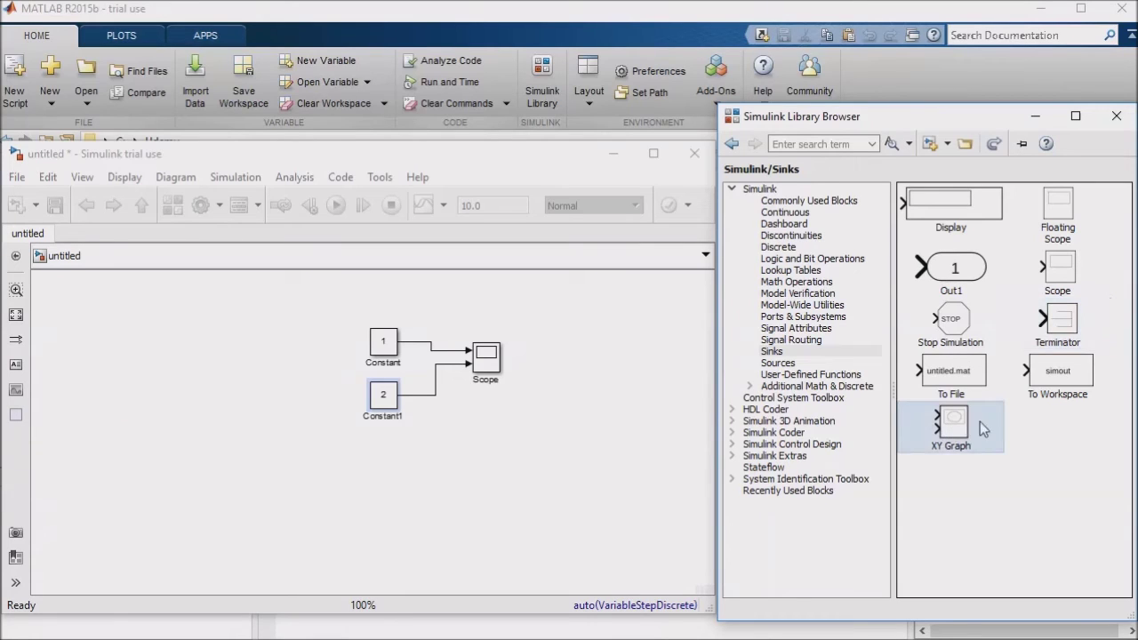
pyautogui.click(1058, 434)
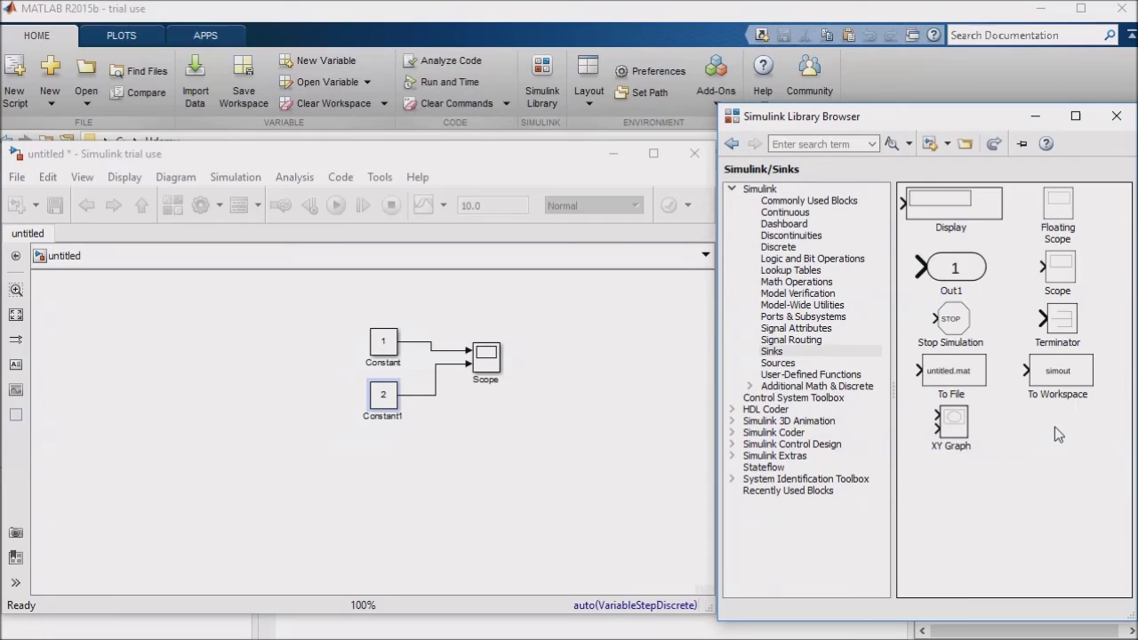